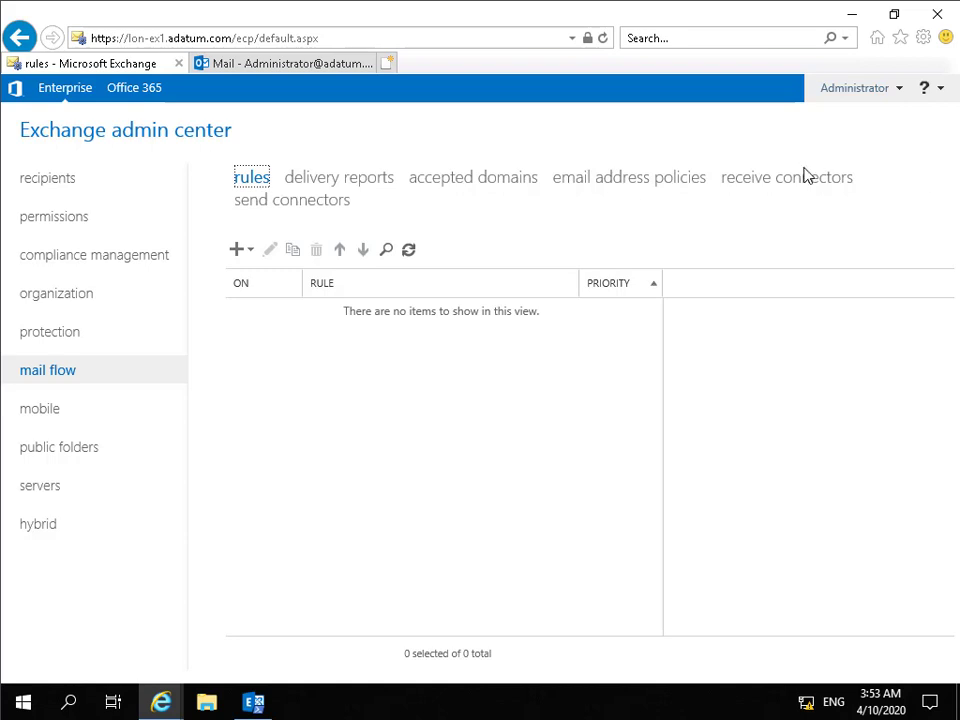
Step: Start a blank new transport rule from the New menu with 'Create a new rule...'
click(238, 251)
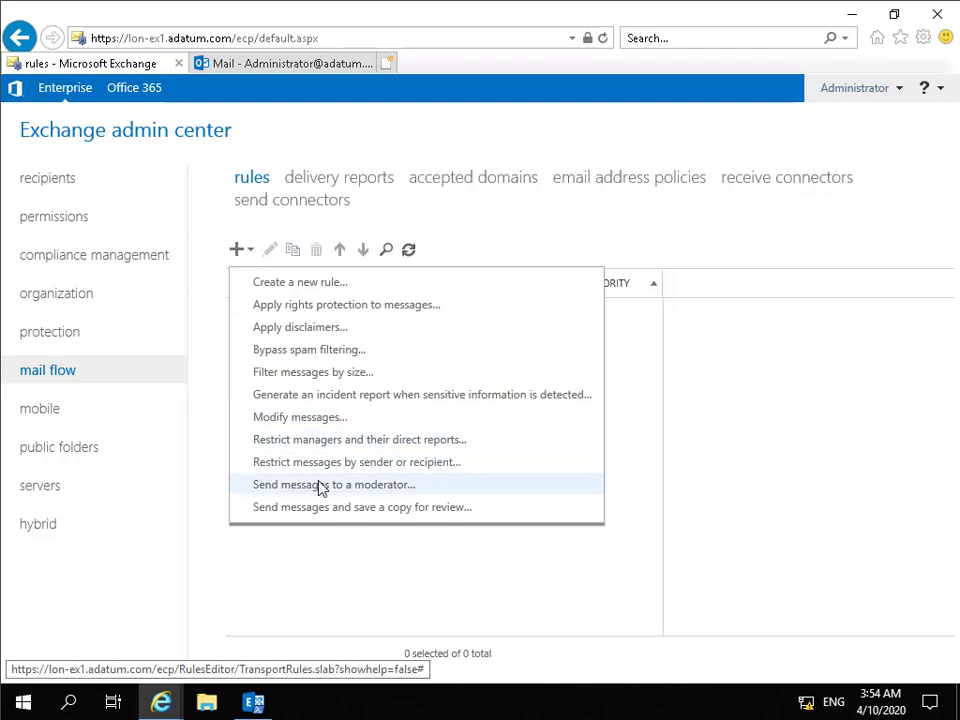
click(283, 286)
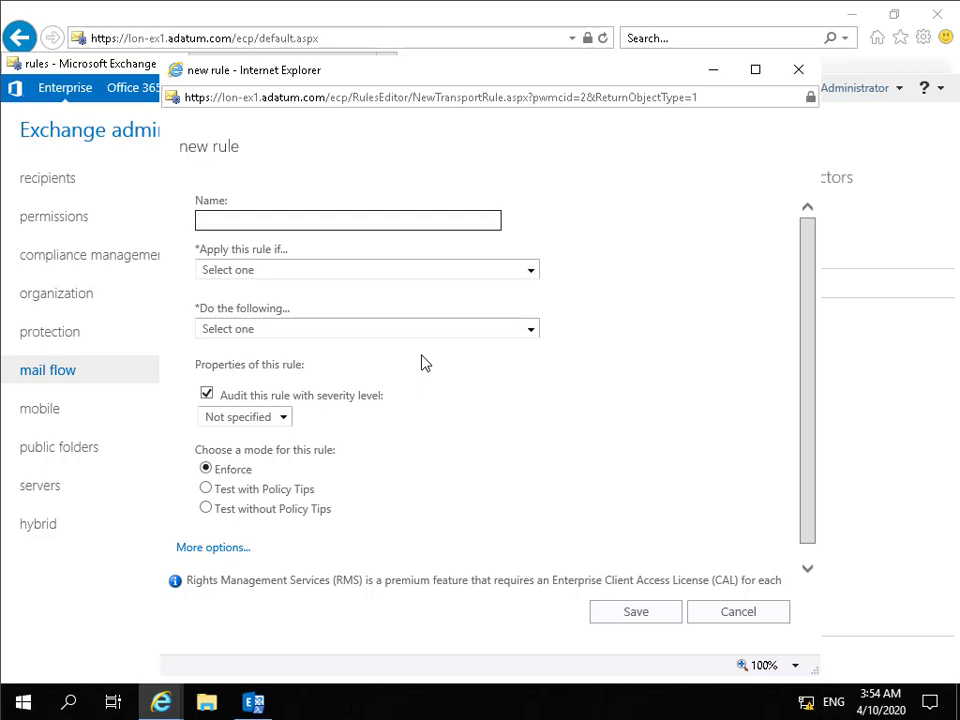
Step: Name the rule 'Test Transport Rule' and choose the 'subject or body includes' condition
text(Test Transport Rule)
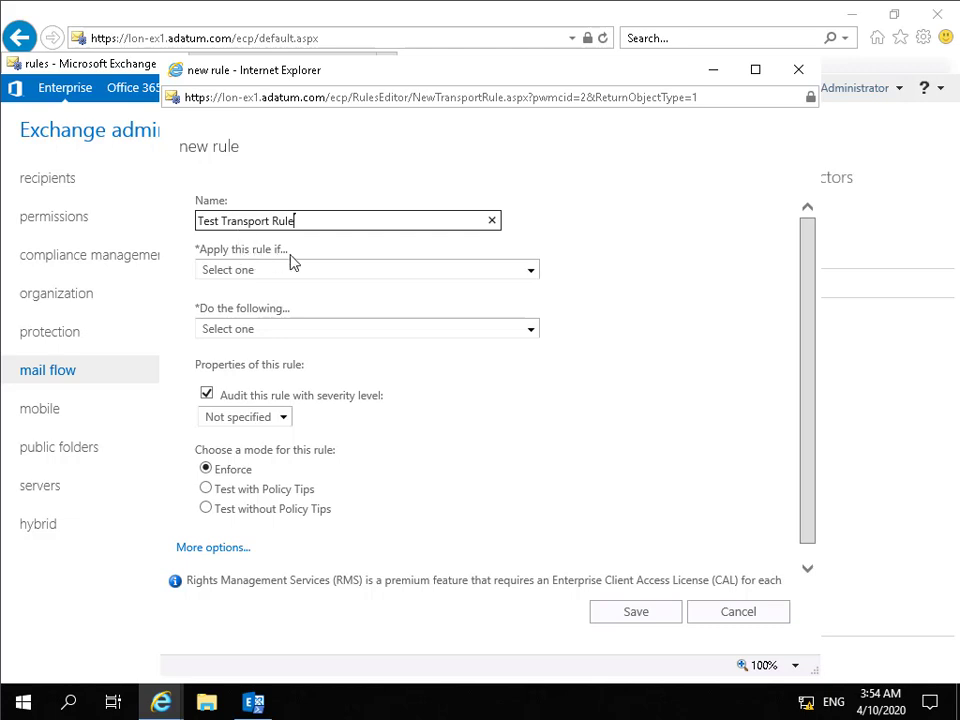
click(337, 271)
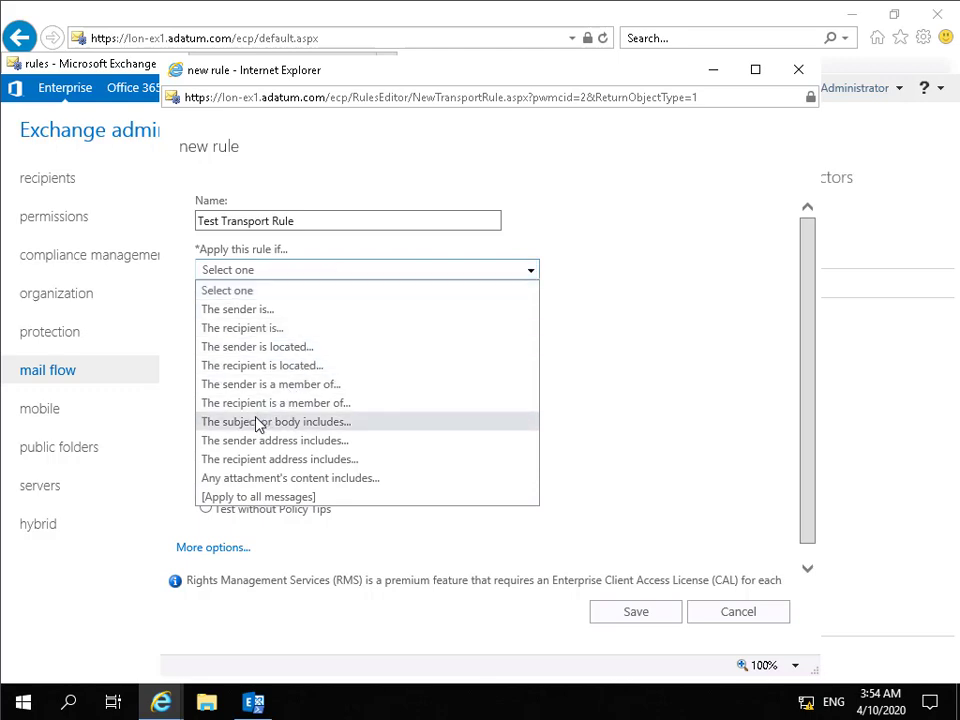
click(332, 423)
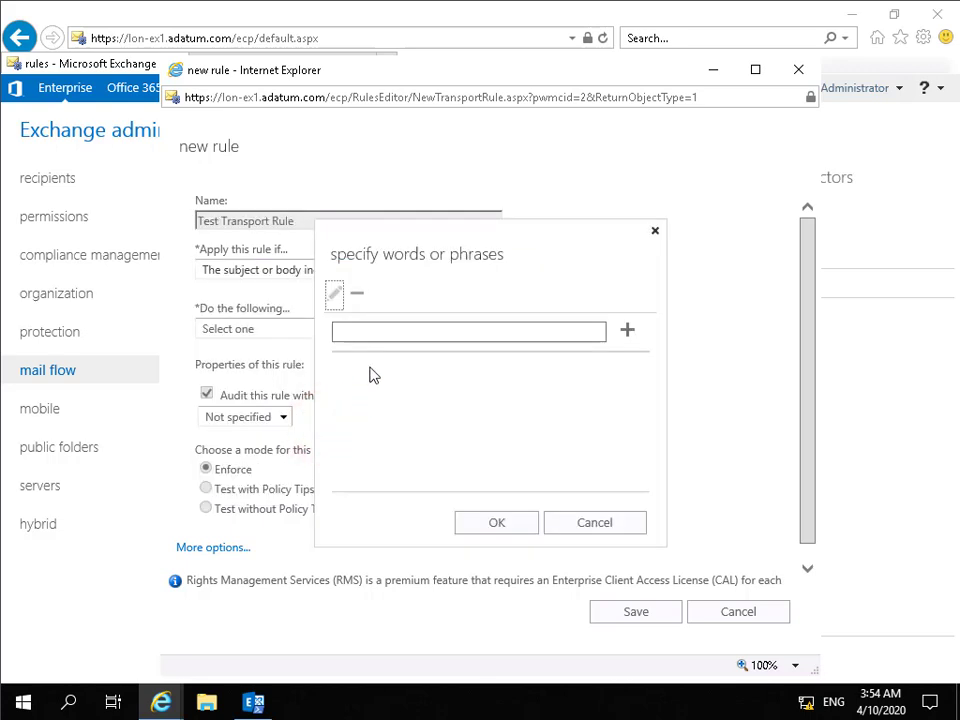
Step: Add 'password' as the word to match and confirm the condition
click(361, 334)
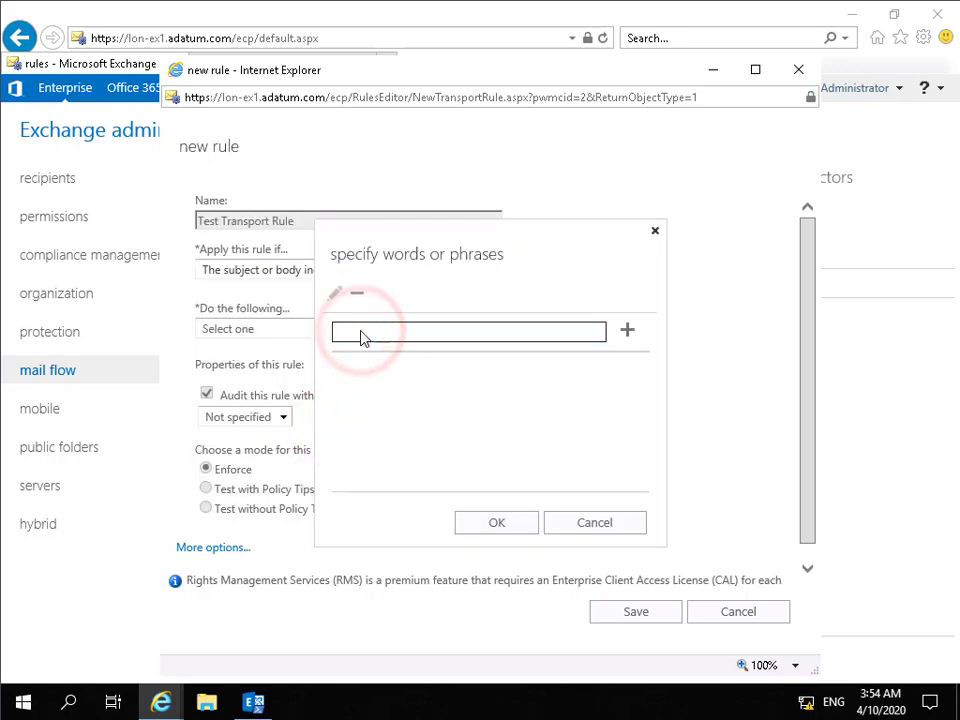
text(password)
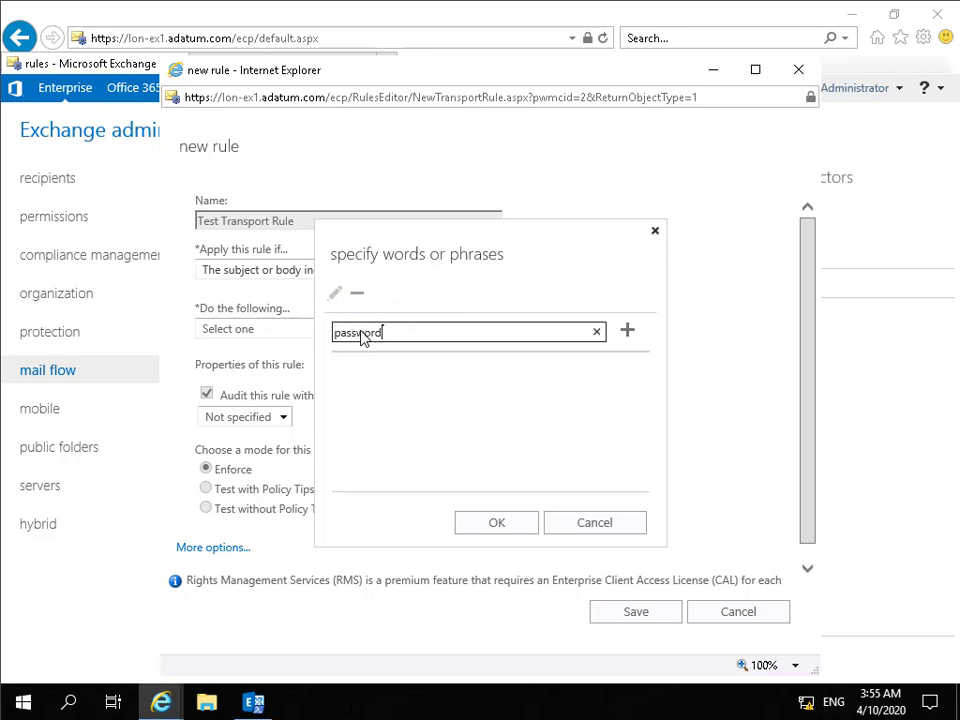
click(628, 331)
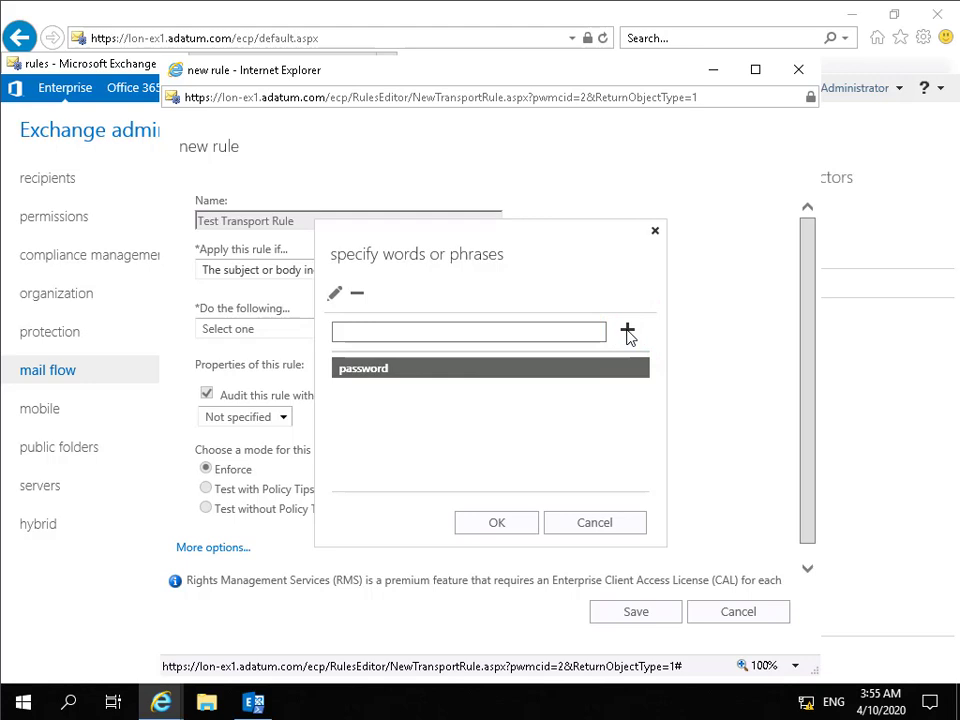
click(516, 520)
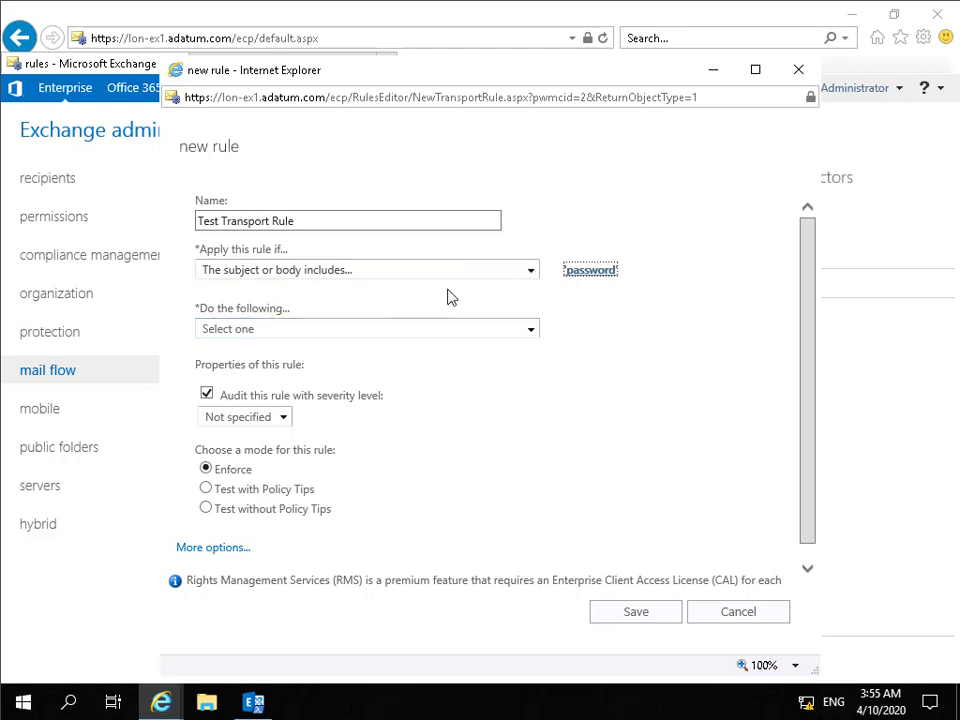
click(529, 331)
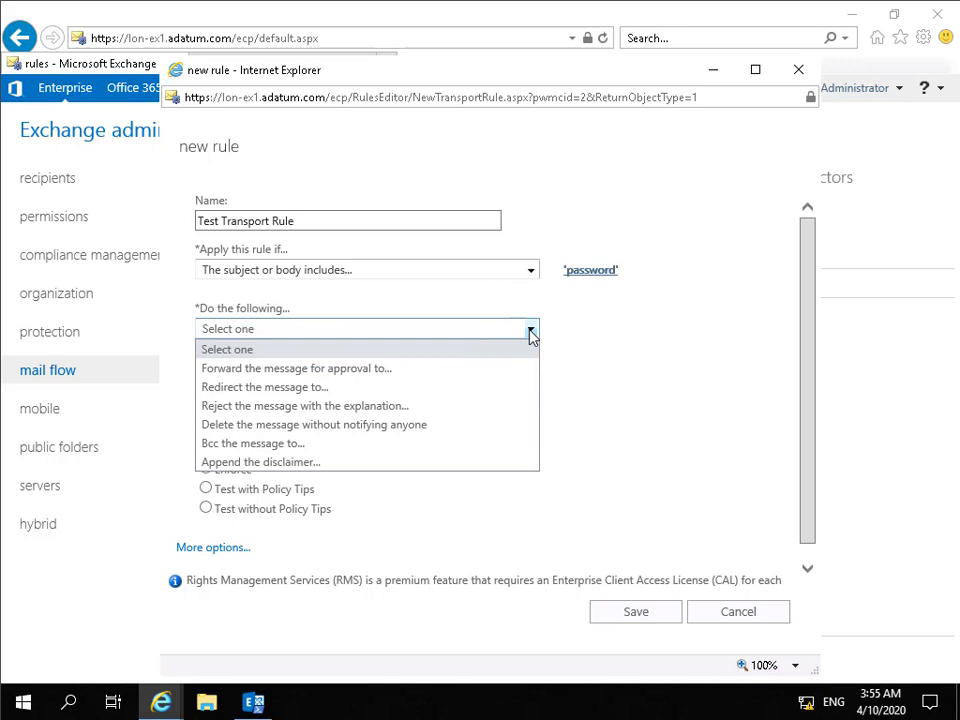
Step: Set the action to 'Redirect the message to' with Administrator as recipient
click(327, 391)
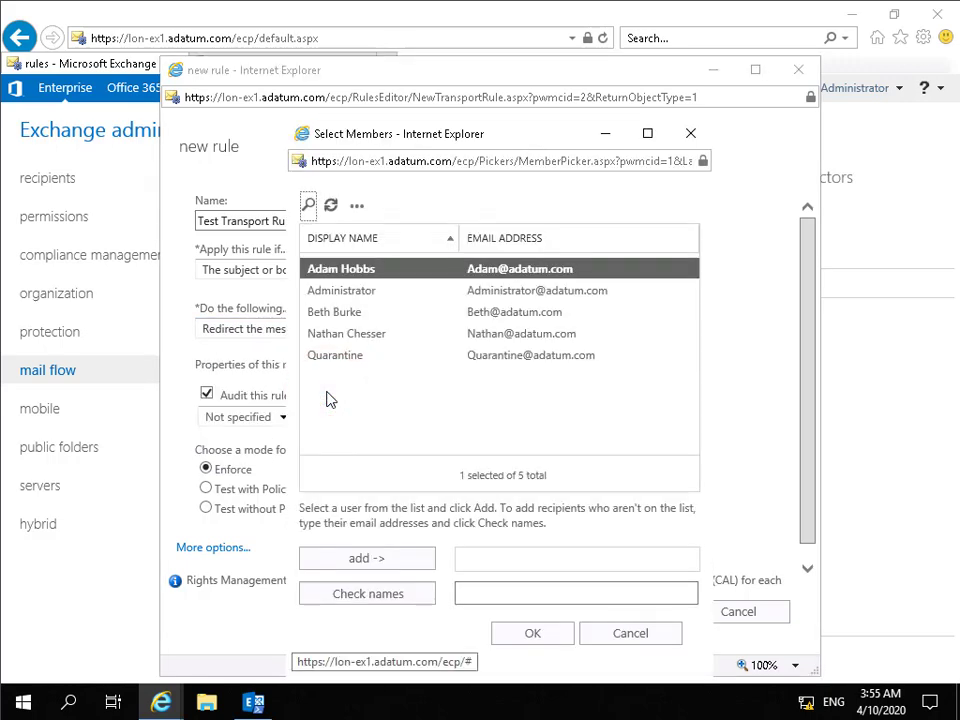
click(347, 292)
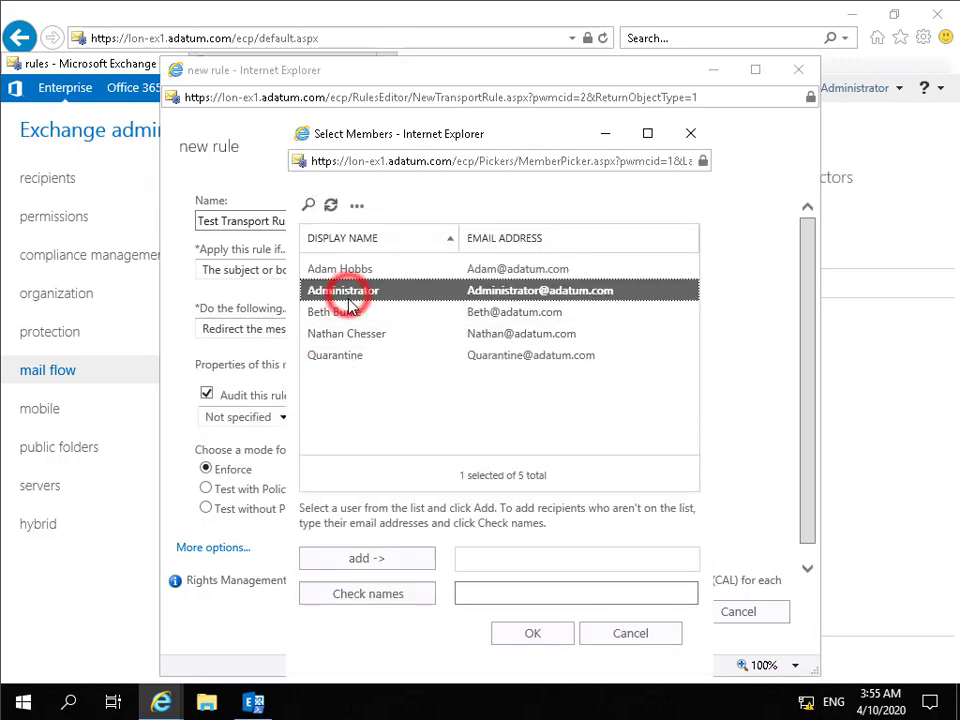
click(400, 559)
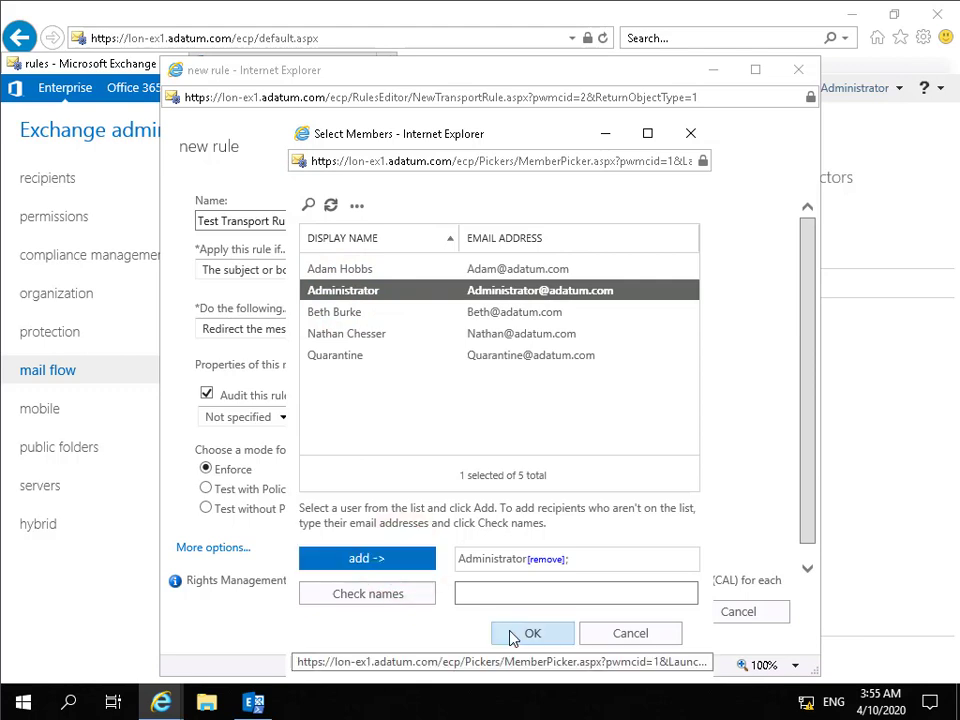
click(513, 636)
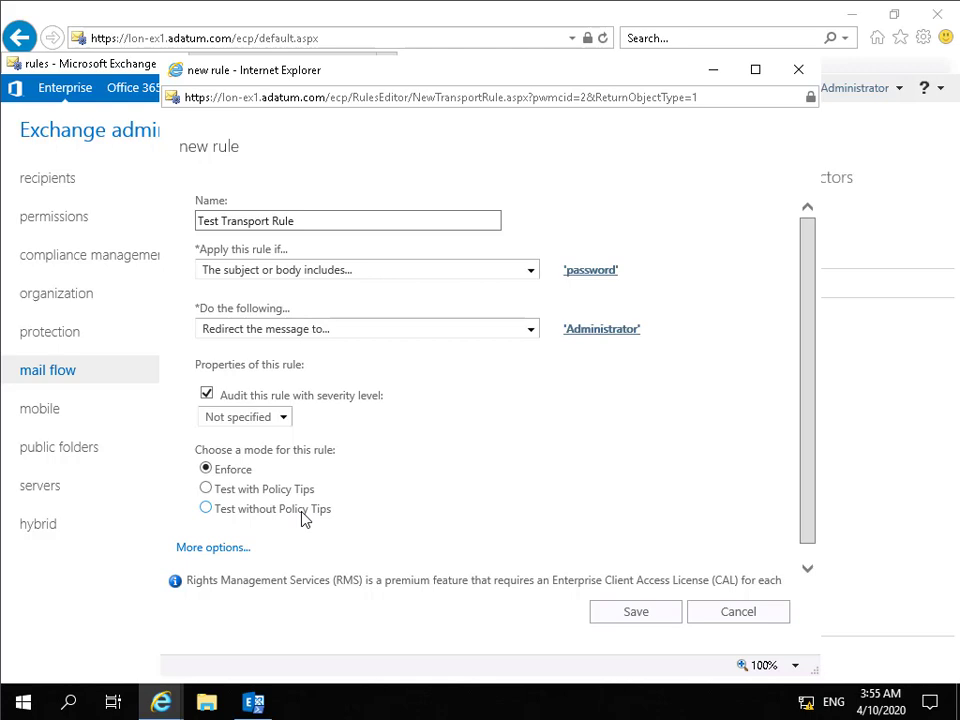
Step: Show more options, keep sender address matching on Header, and save the rule
click(211, 548)
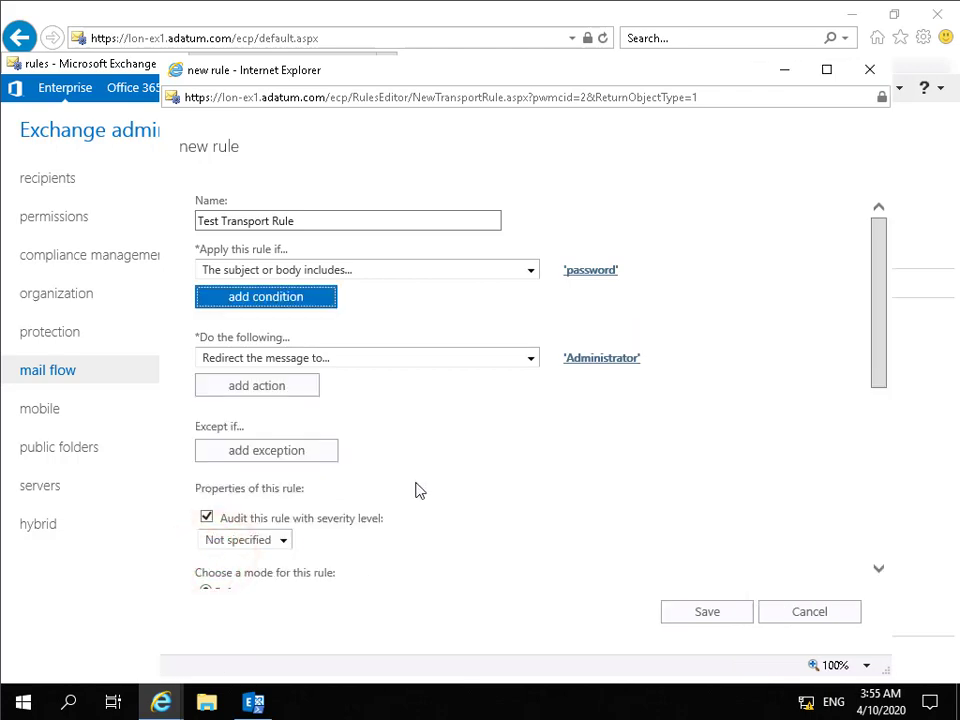
scroll(419, 490, down, 2)
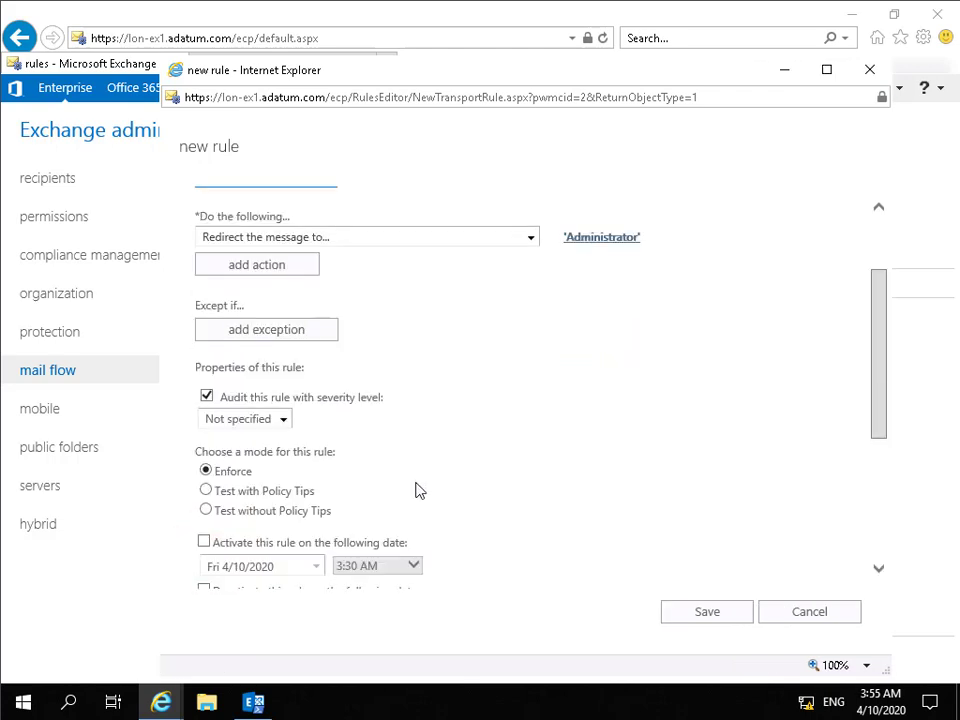
scroll(418, 491, down, 4)
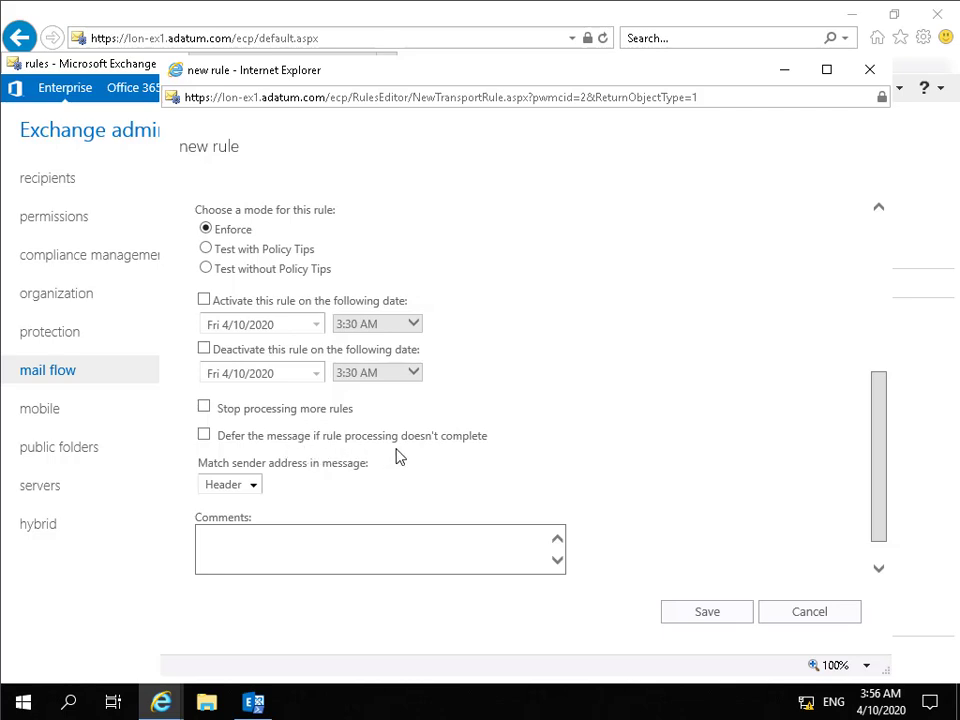
click(255, 486)
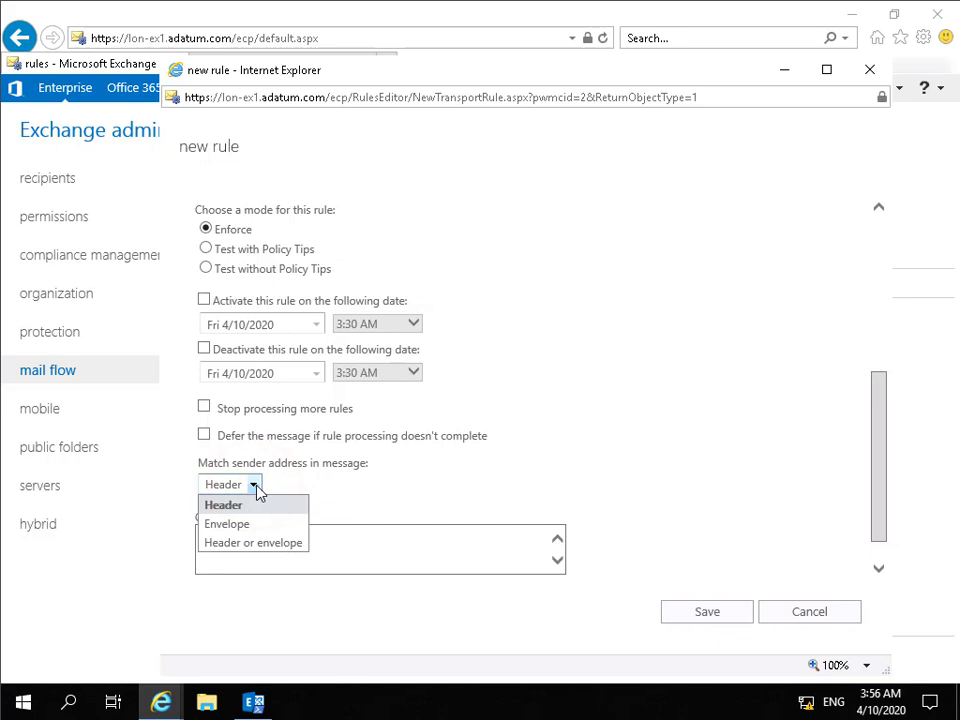
click(255, 486)
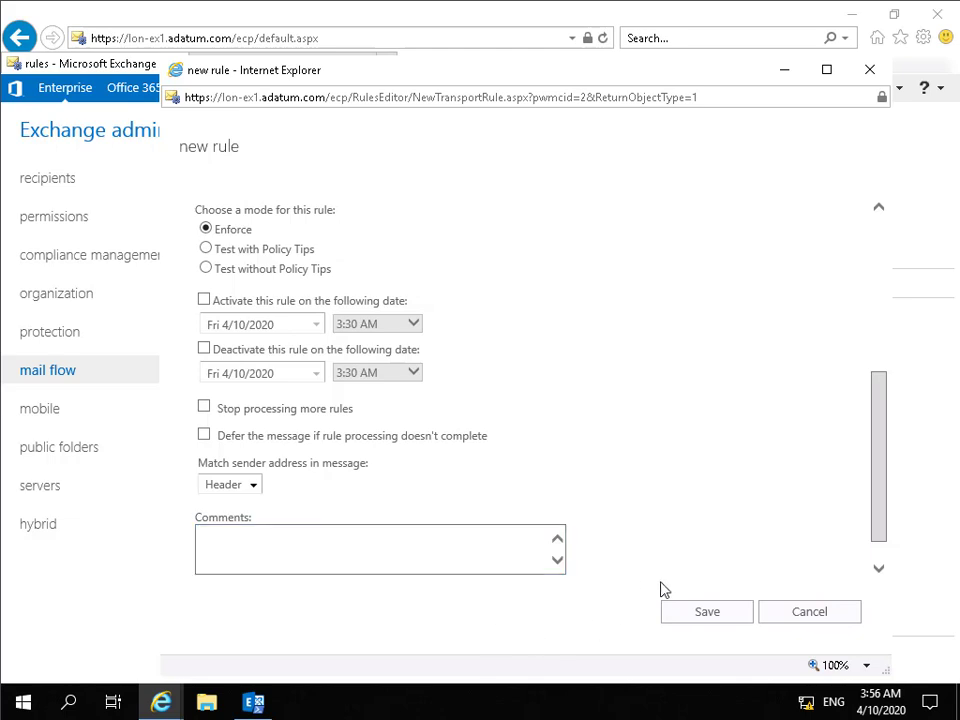
click(686, 613)
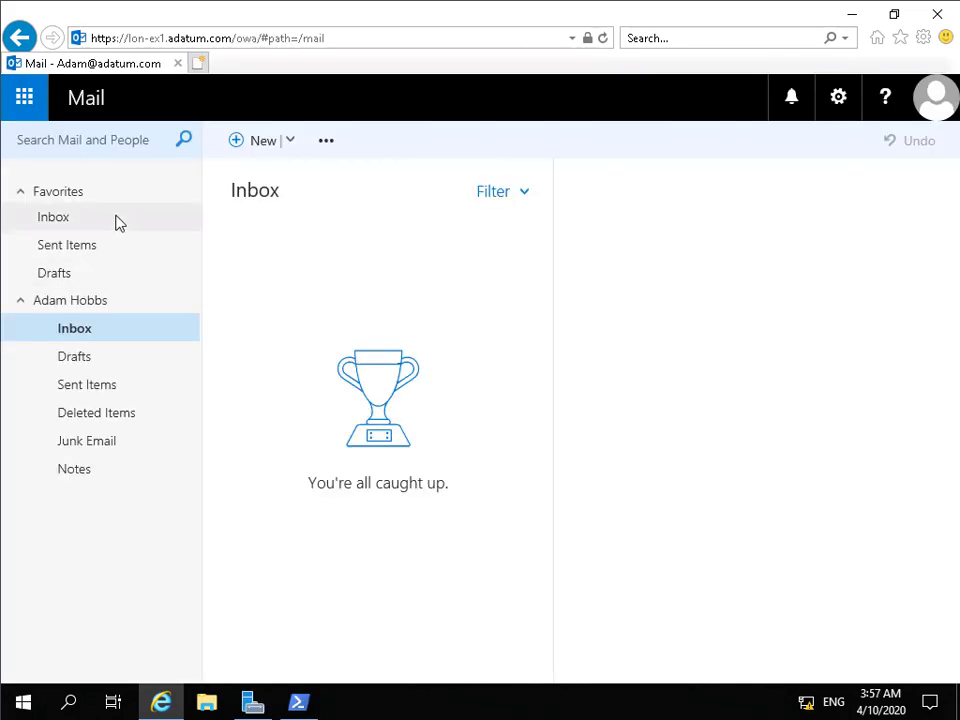
Step: Start a new message addressed to a colleague resolved from the directory
click(254, 142)
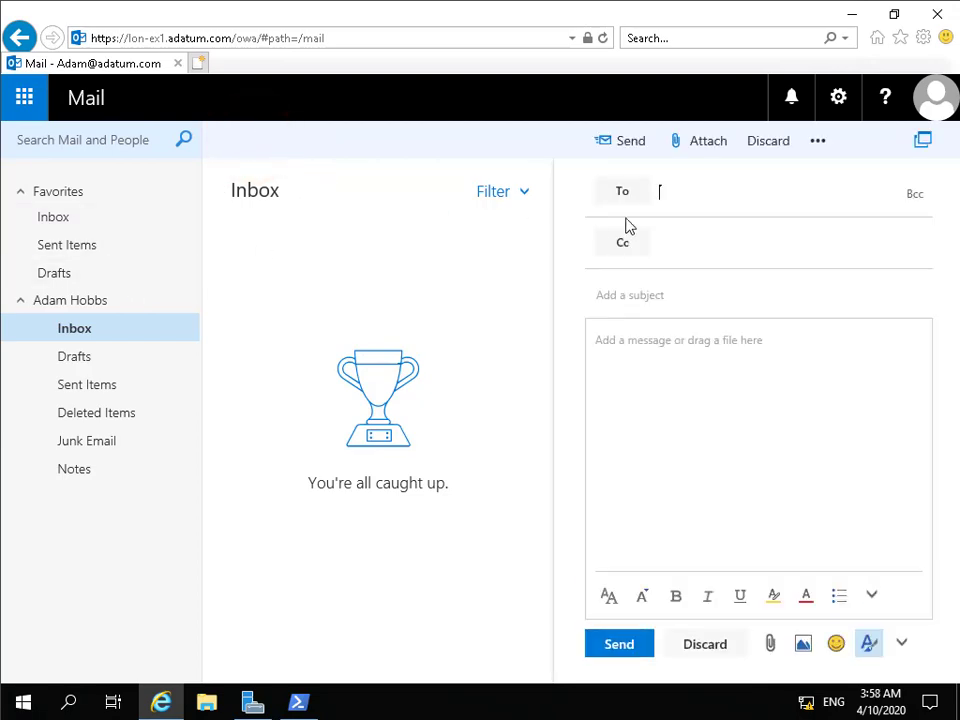
text(beth)
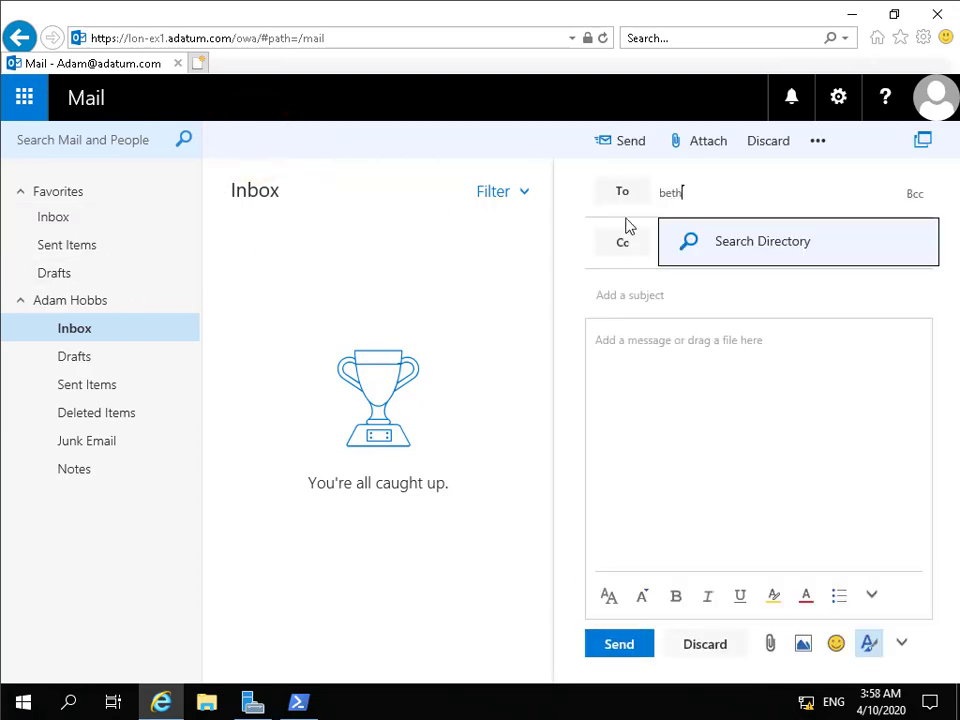
click(739, 242)
Step: Enter subject 'my password' and a body stating a sample password
click(698, 304)
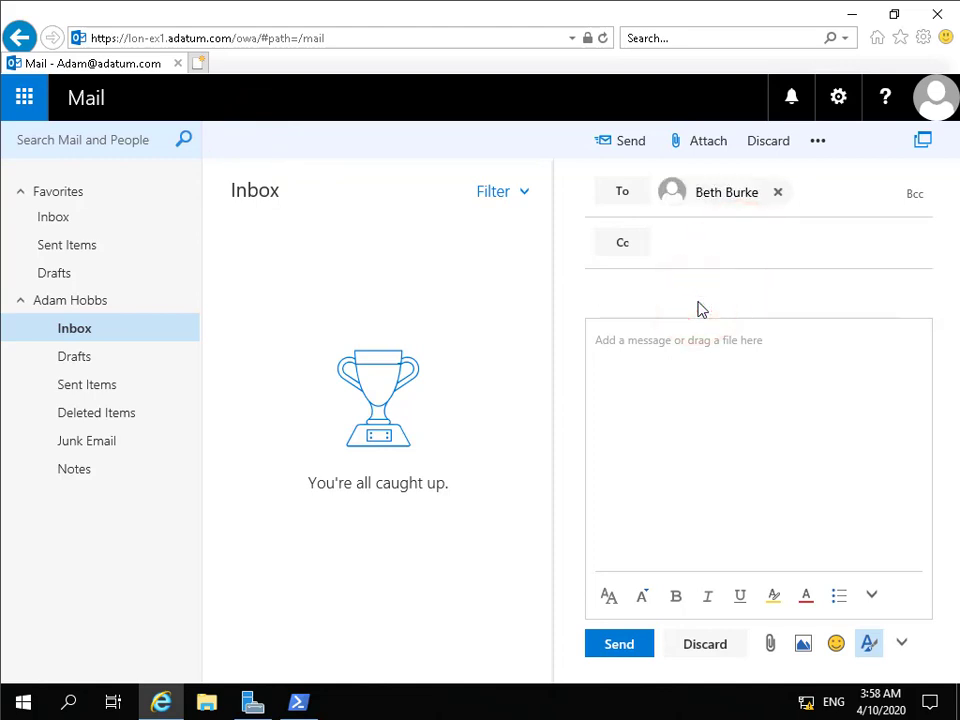
text(my password)
key(Tab)
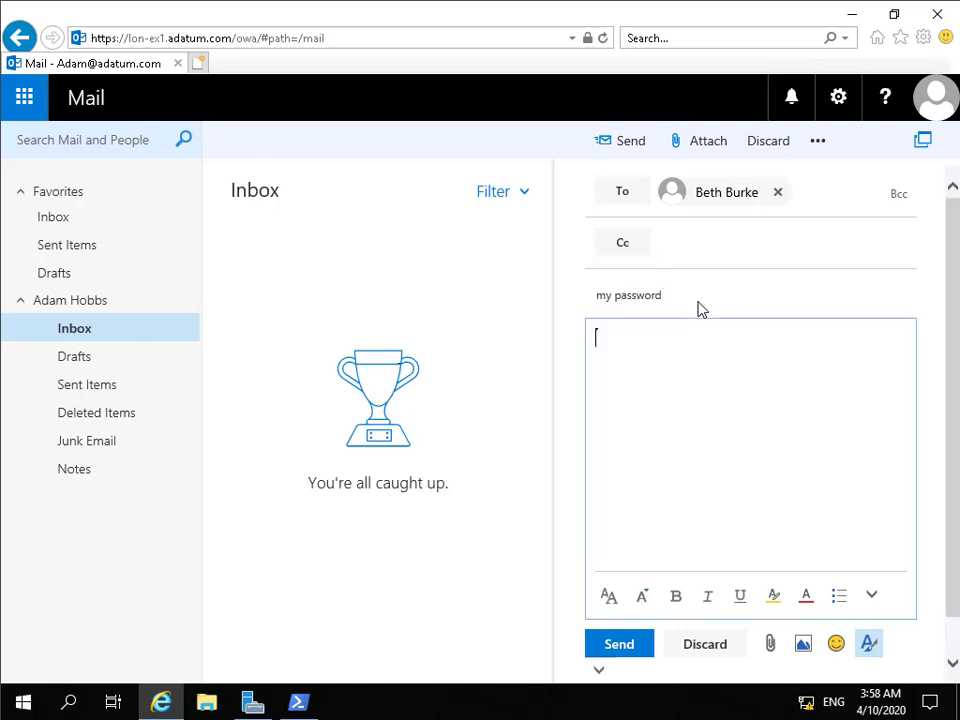
text(My passwor)
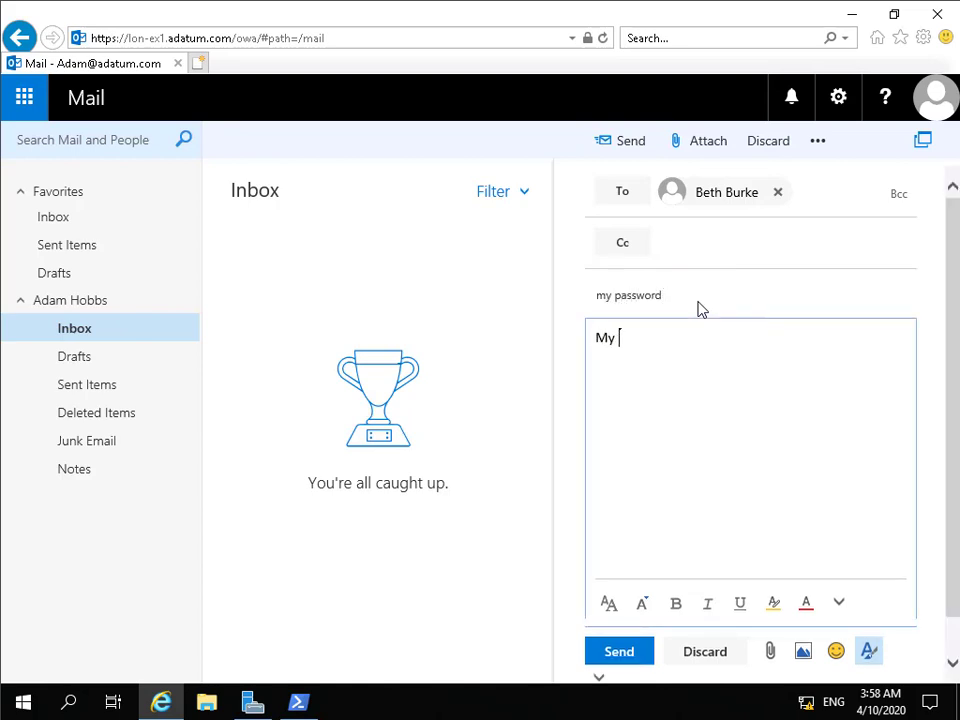
text(d is Pa$$word1234)
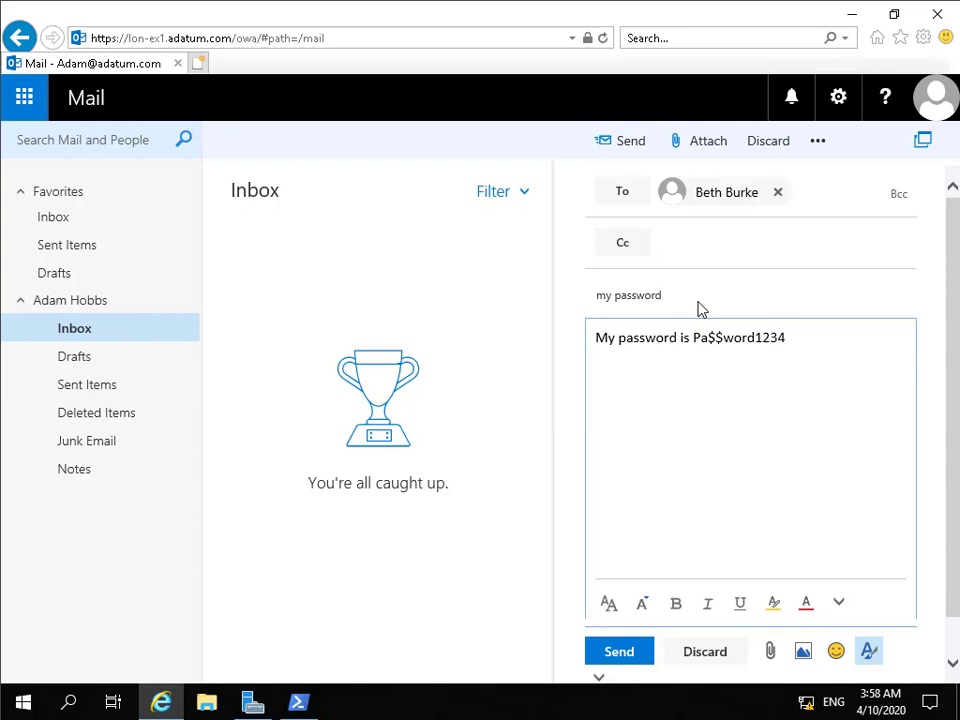
click(612, 655)
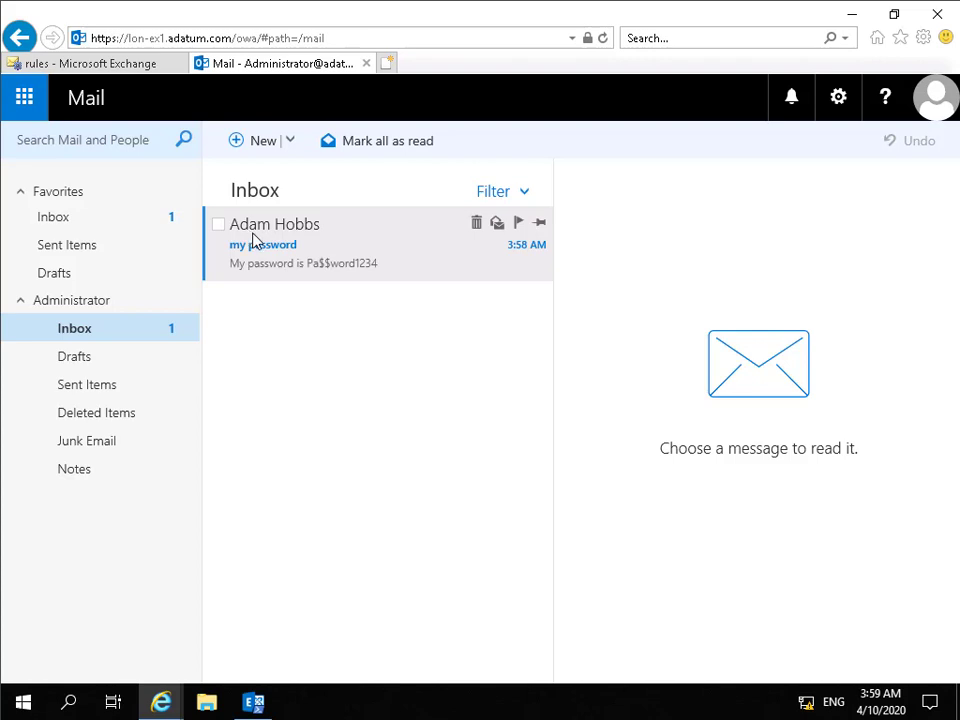
double_click(322, 266)
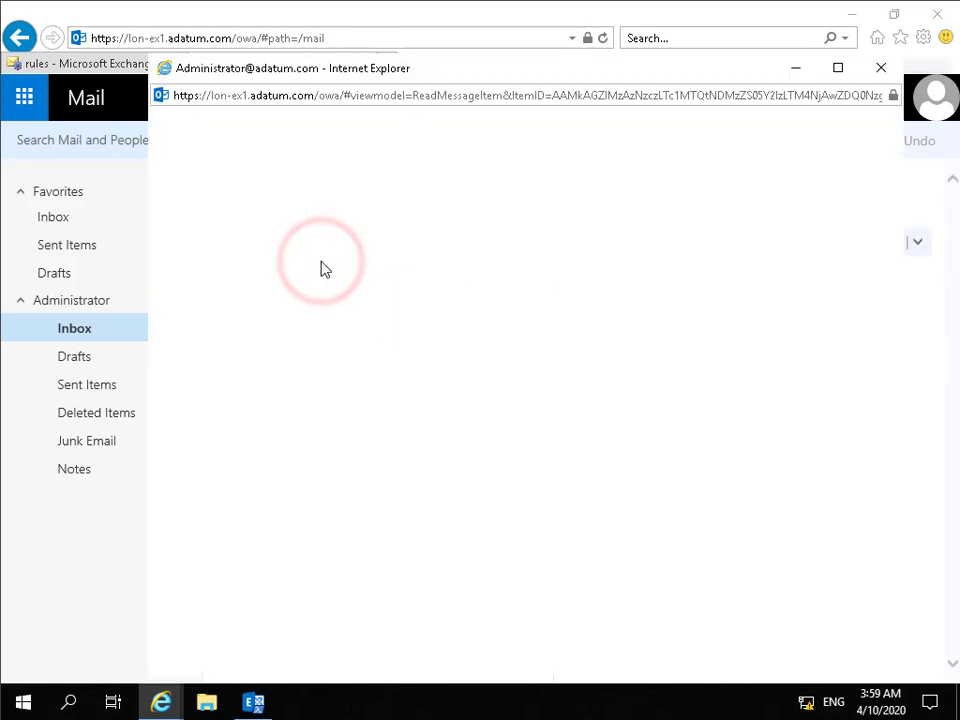